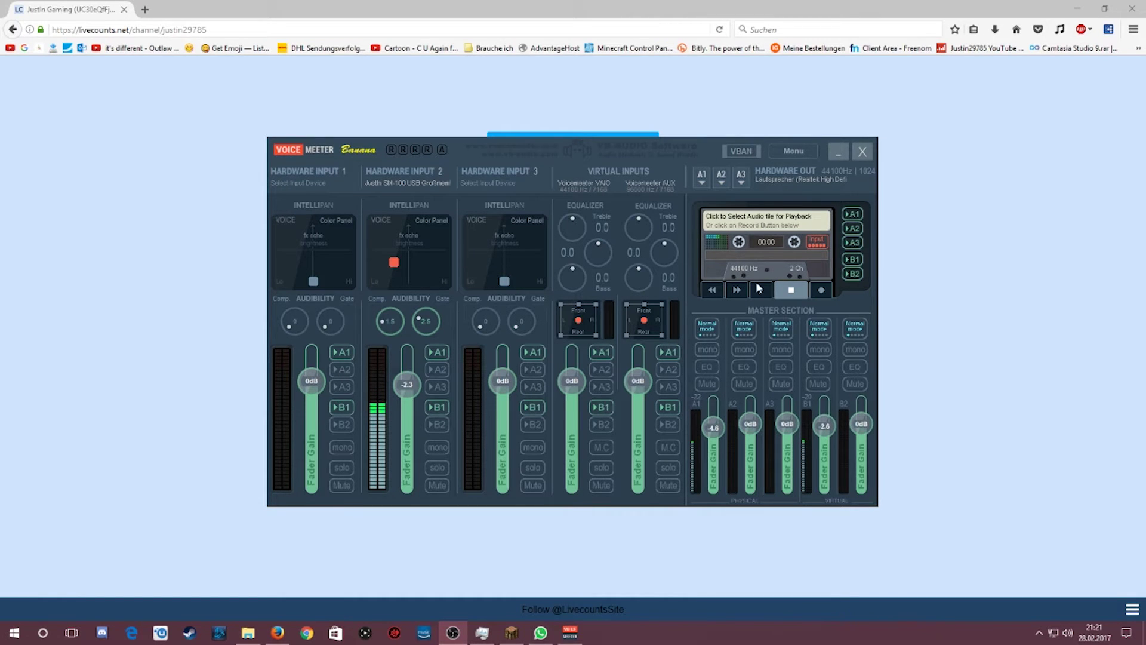
# Drag the Voicemeeter Banana mixer window slightly upward to re-centre it on screen
pyautogui.moveTo(524, 149)
pyautogui.mouseDown()
pyautogui.moveTo(598, 121)
pyautogui.moveTo(498, 120)
pyautogui.moveTo(525, 135)
pyautogui.mouseUp()
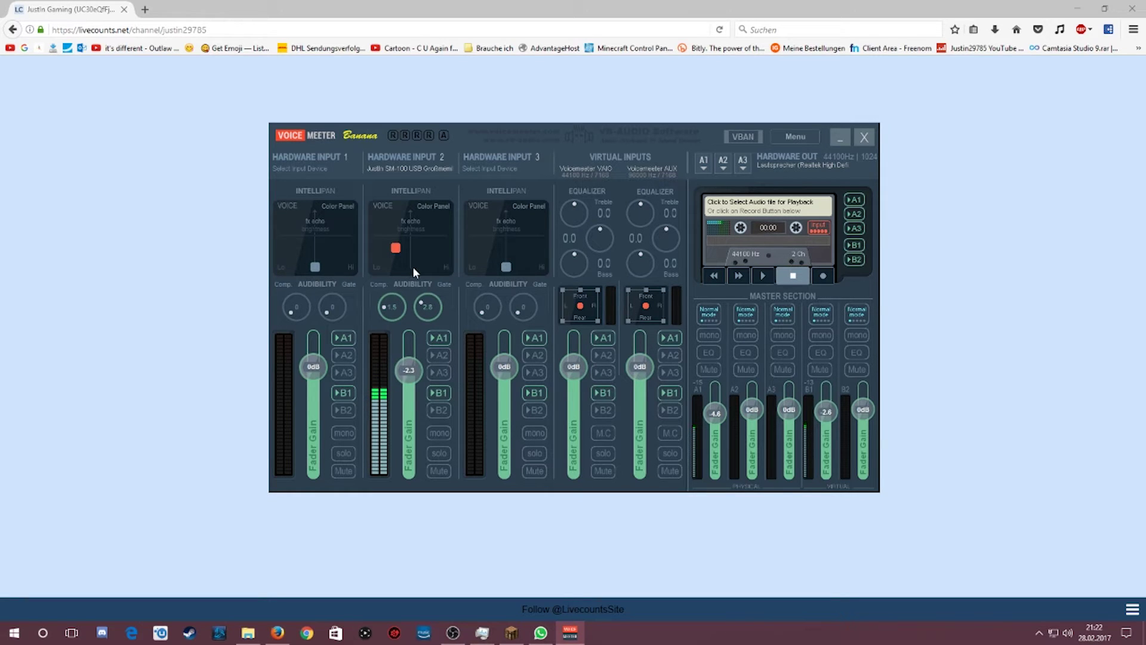
# Save the current mixer settings over YouTube.xml, confirming the file replacement
pyautogui.click(803, 134)
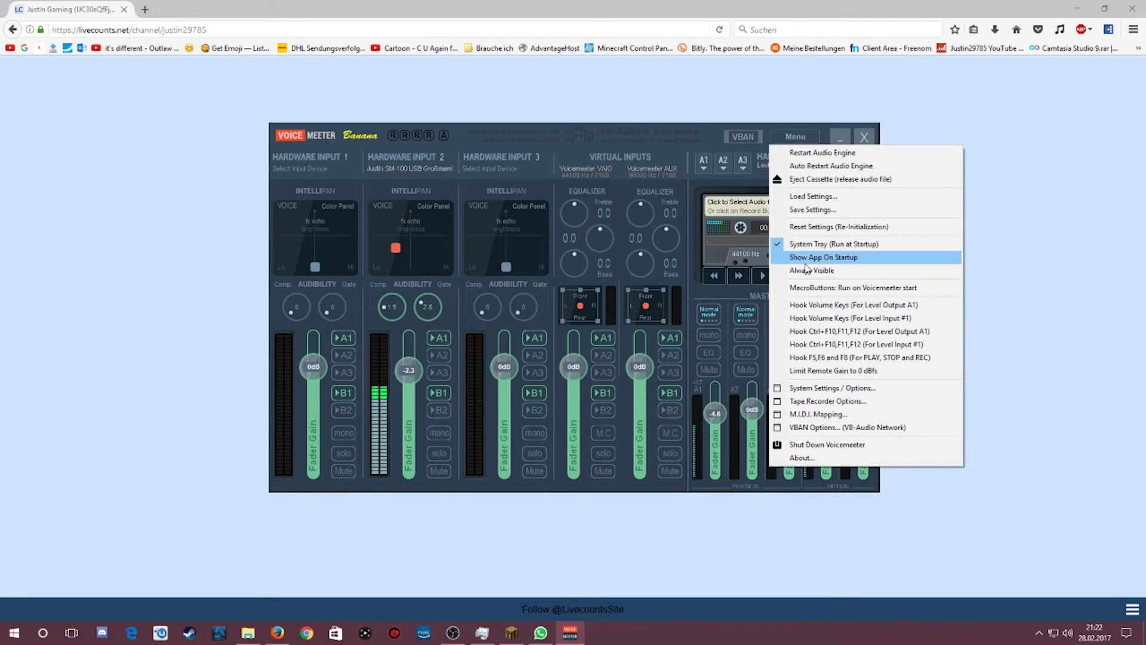
pyautogui.click(822, 211)
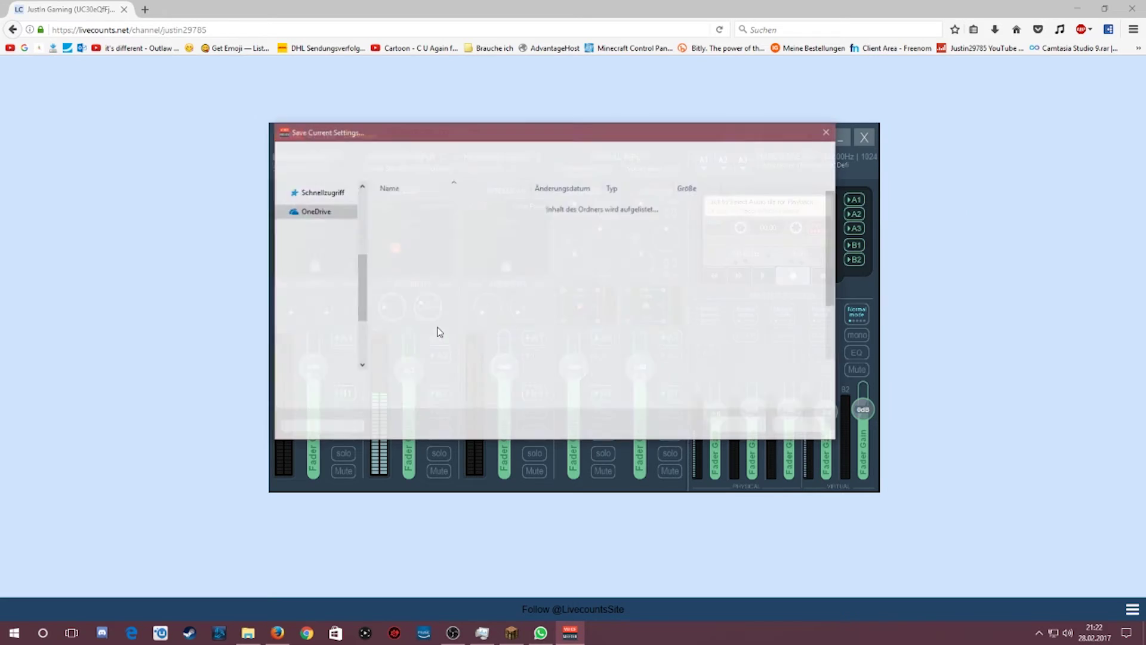
pyautogui.doubleClick(428, 365)
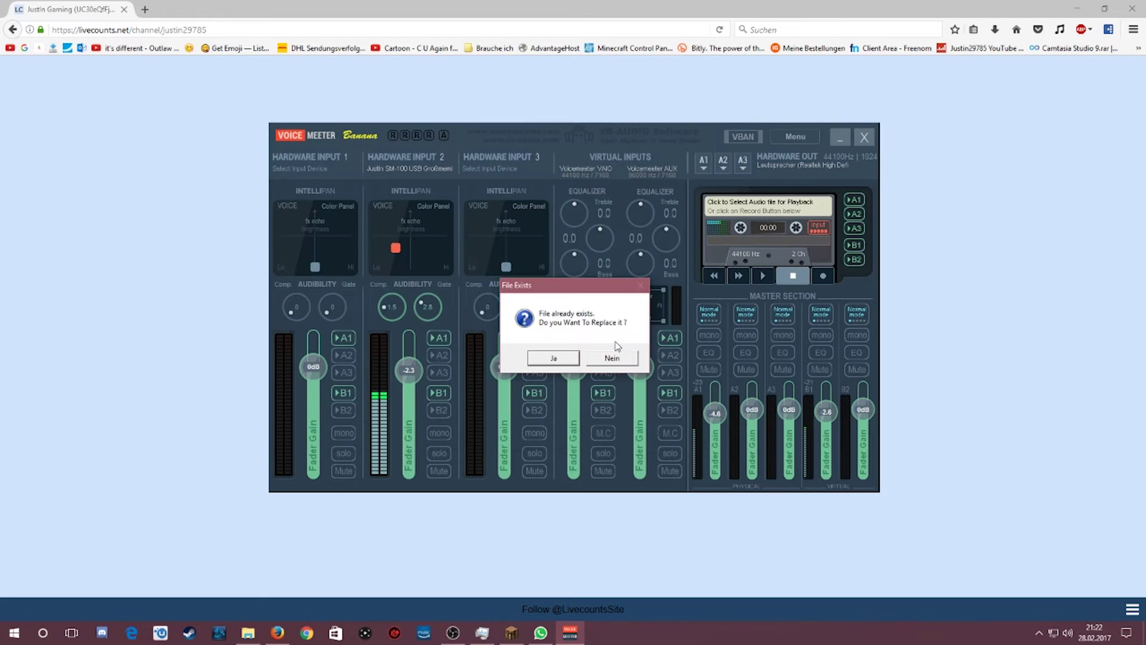
pyautogui.click(563, 356)
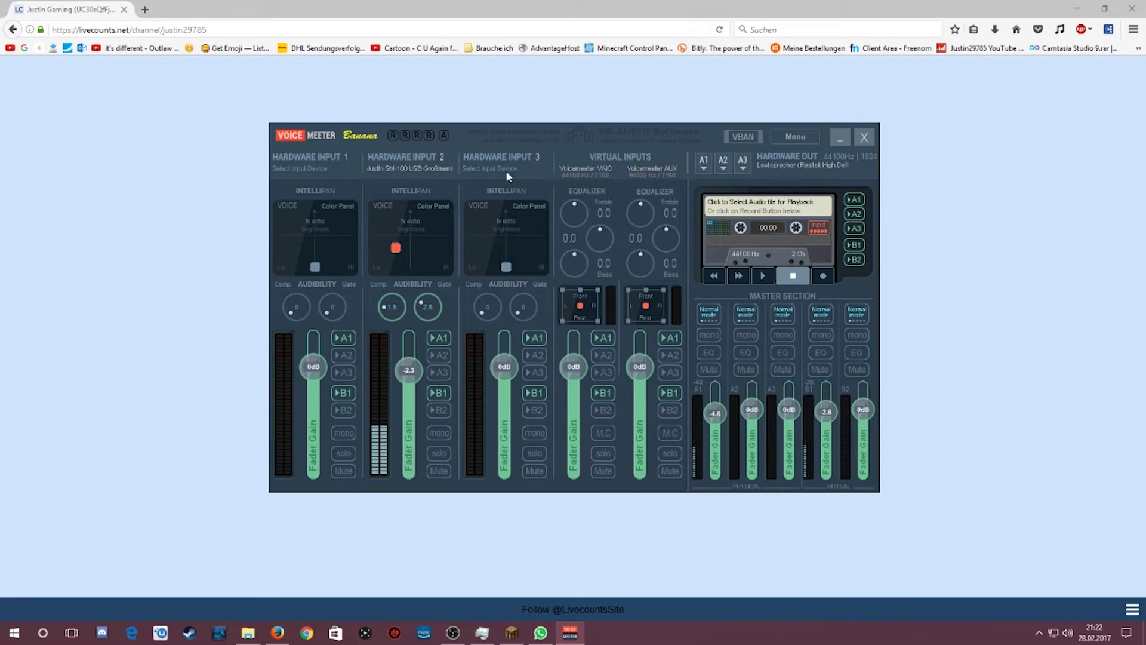
pyautogui.click(401, 166)
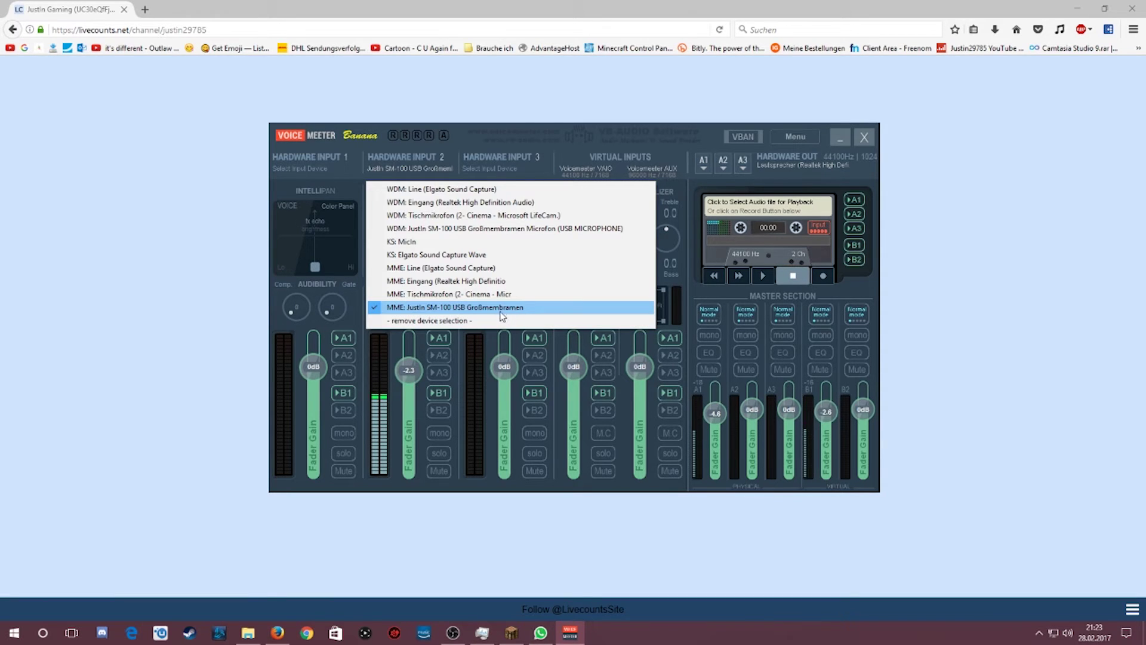
pyautogui.click(704, 201)
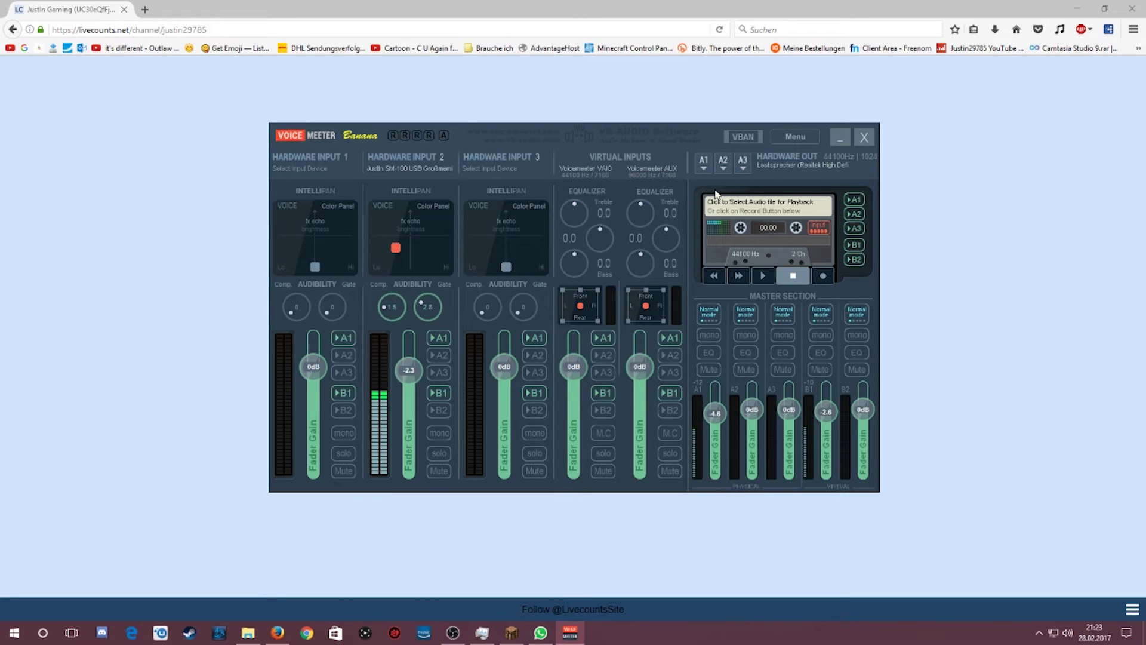
# Bring up the Windows volume mixer and keep the Realtek speakers as the A1 output
pyautogui.rightClick(1067, 633)
pyautogui.click(1051, 567)
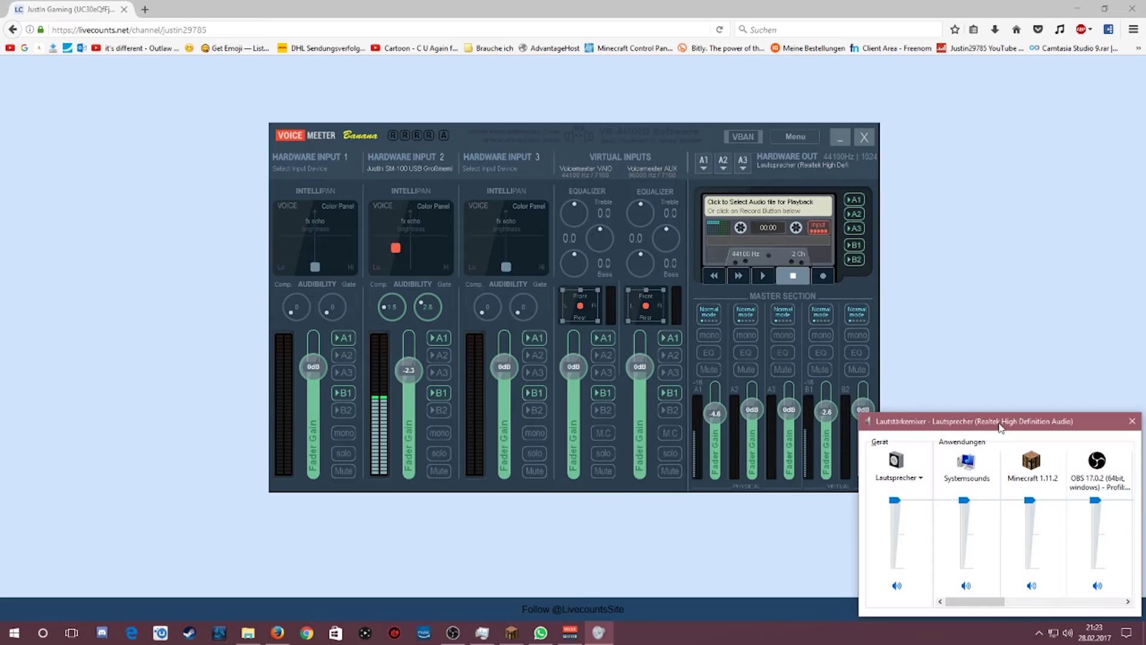
pyautogui.moveTo(1001, 425); pyautogui.dragTo(603, 366)
pyautogui.click(702, 164)
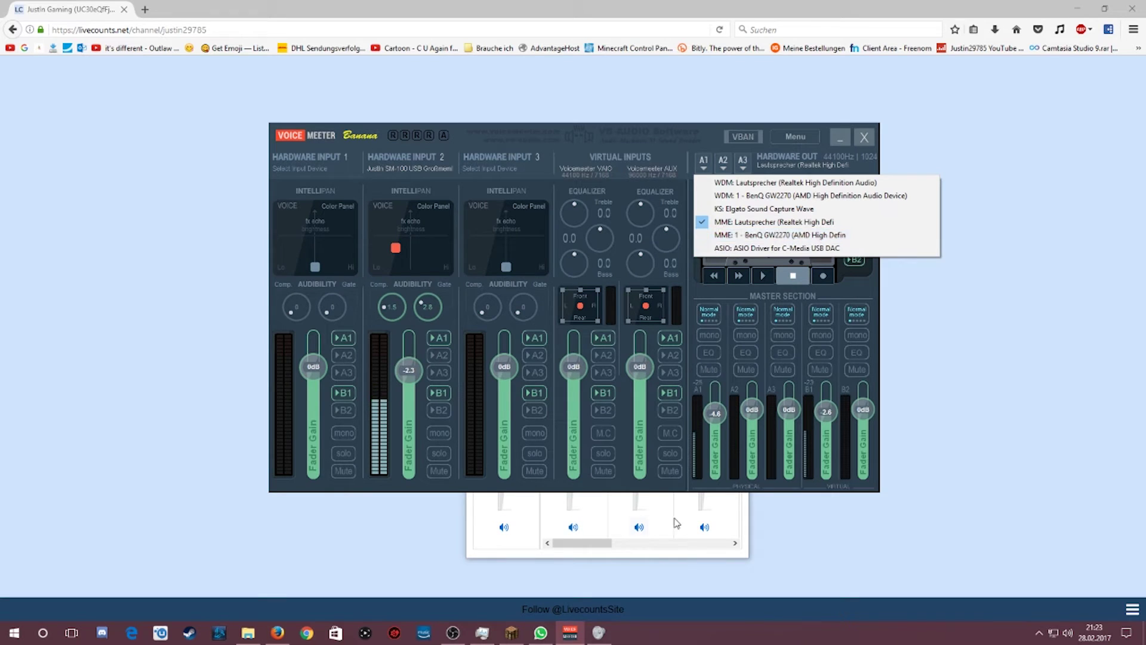
pyautogui.click(624, 544)
# Turn VoiceMeeter's slider in the Windows volume mixer all the way down, then close it
pyautogui.click(621, 545)
pyautogui.moveTo(618, 544); pyautogui.dragTo(704, 549)
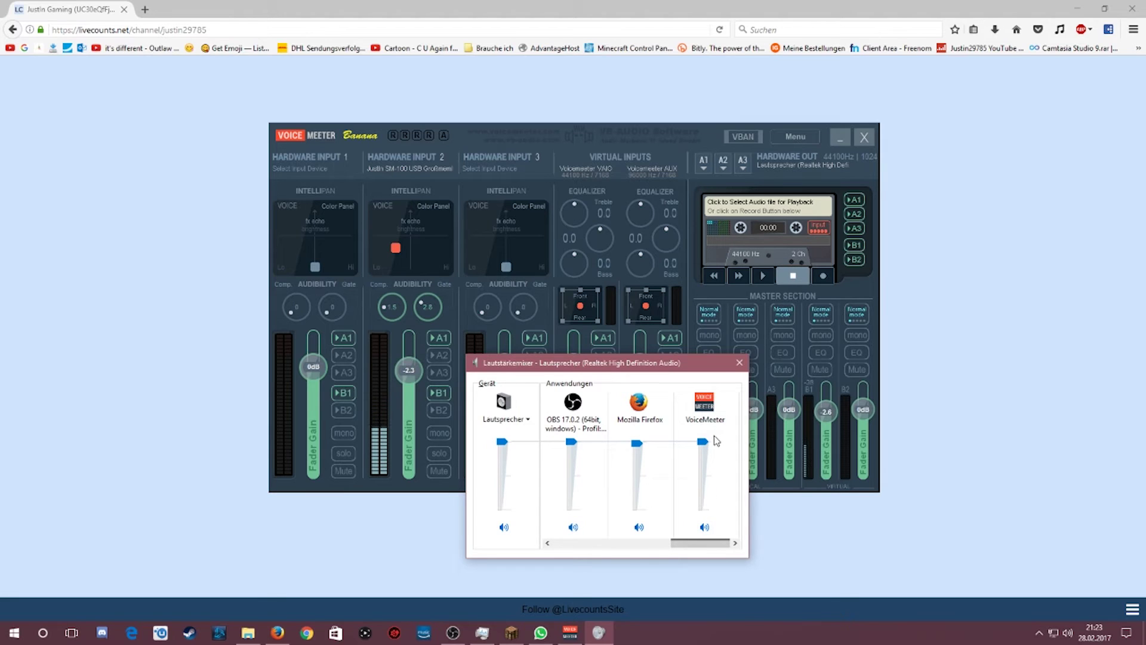
pyautogui.moveTo(702, 441); pyautogui.dragTo(713, 538)
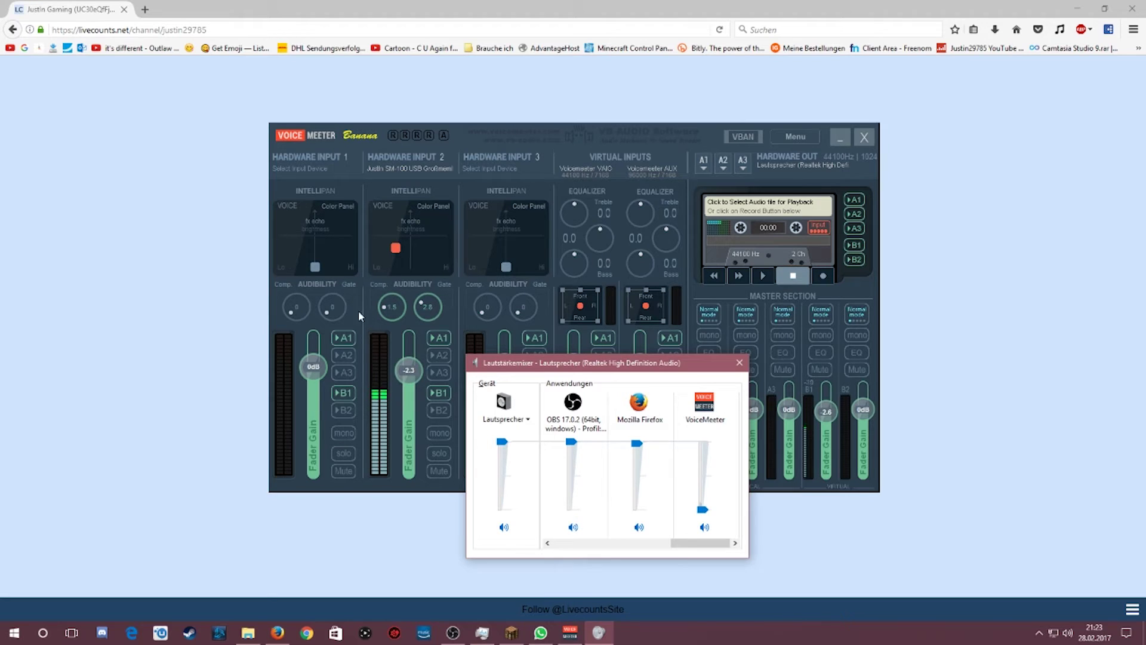
pyautogui.click(739, 362)
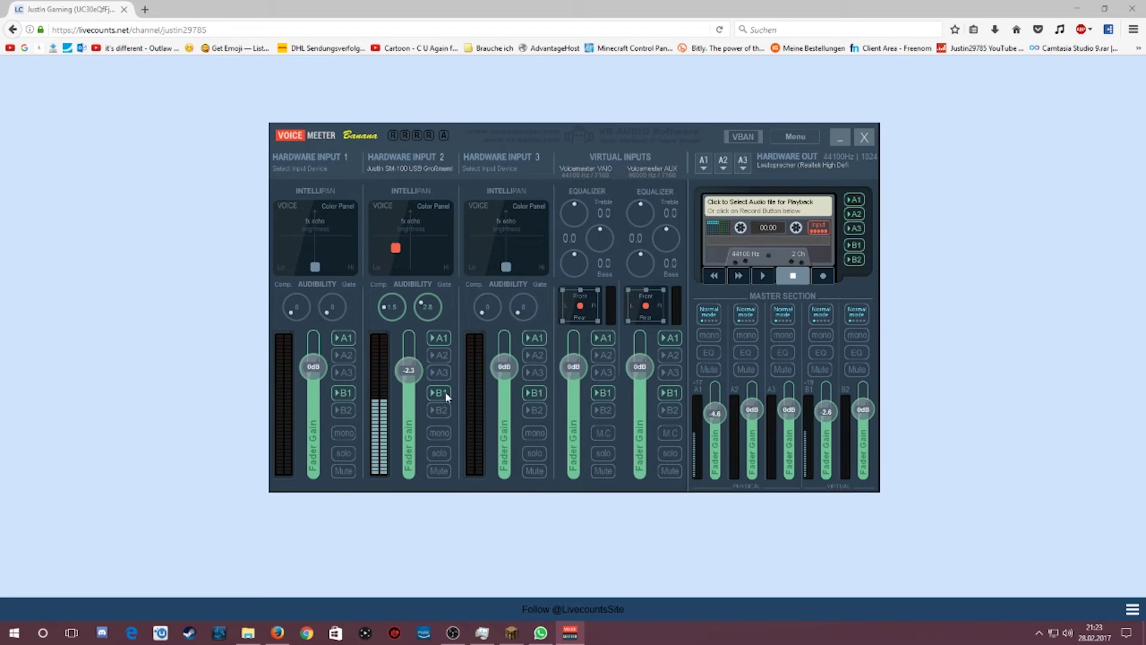
# Toggle Hardware Input 2's Mute and Solo off again and return its Intellipan dot to centre
pyautogui.click(439, 470)
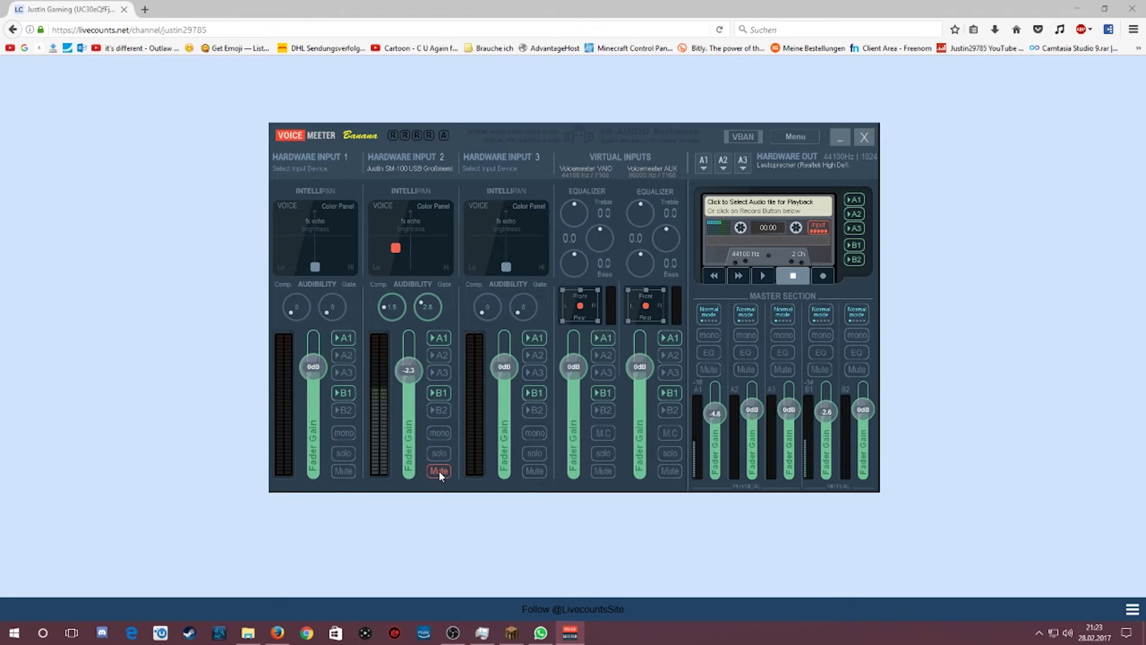
pyautogui.click(438, 470)
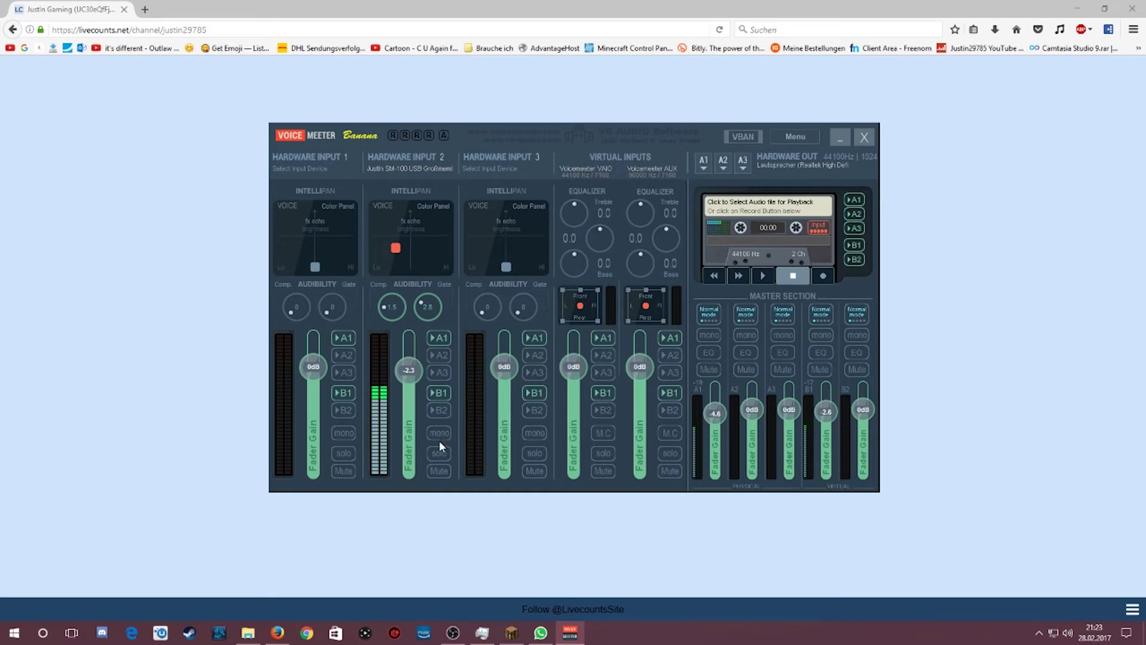
pyautogui.click(439, 455)
pyautogui.click(439, 453)
pyautogui.moveTo(410, 260); pyautogui.dragTo(410, 267)
# Load the saved XML settings profile from Dokumente, restoring A1 at -4.6 dB and B1 at -2.6 dB
pyautogui.click(795, 137)
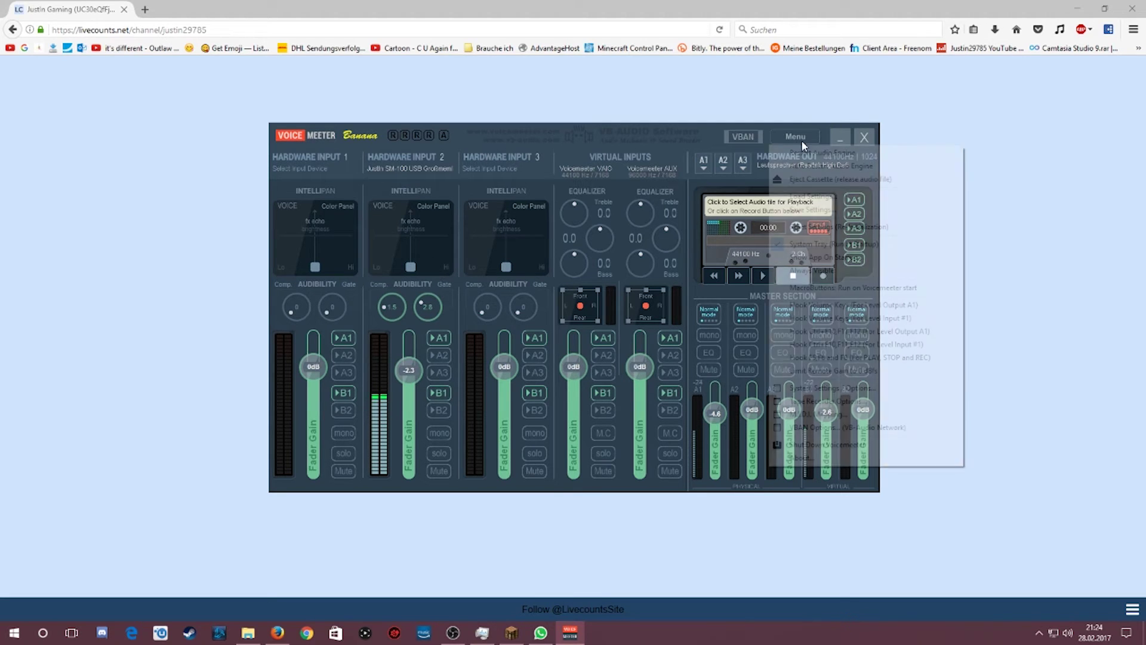
pyautogui.click(812, 198)
pyautogui.scroll(-2, 461, 339)
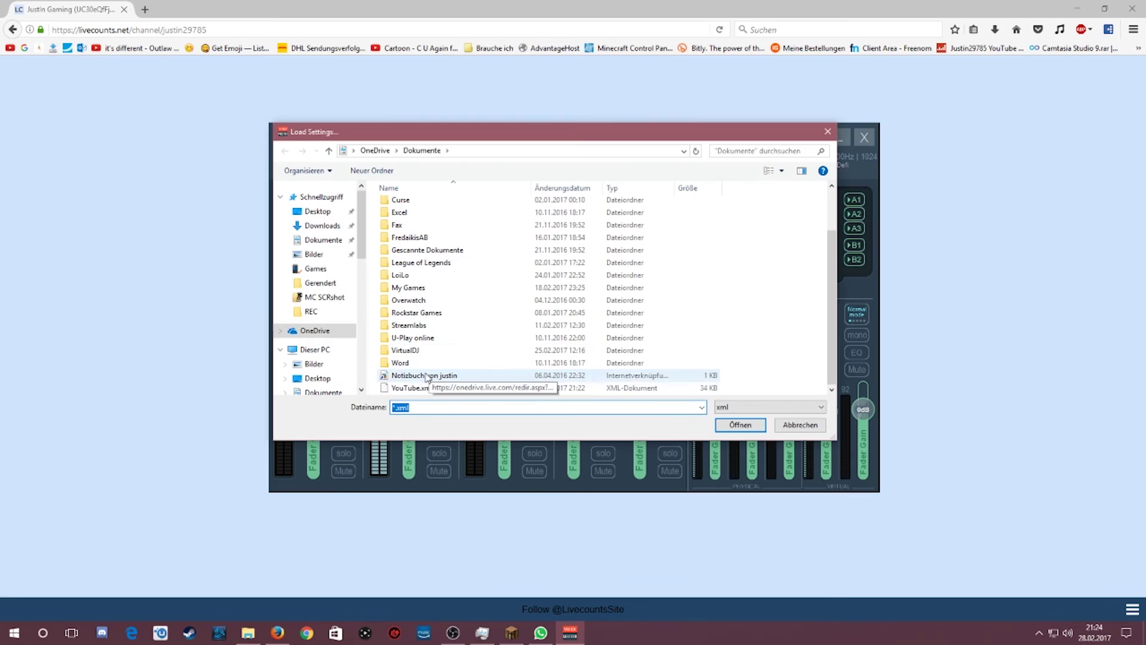
pyautogui.doubleClick(441, 388)
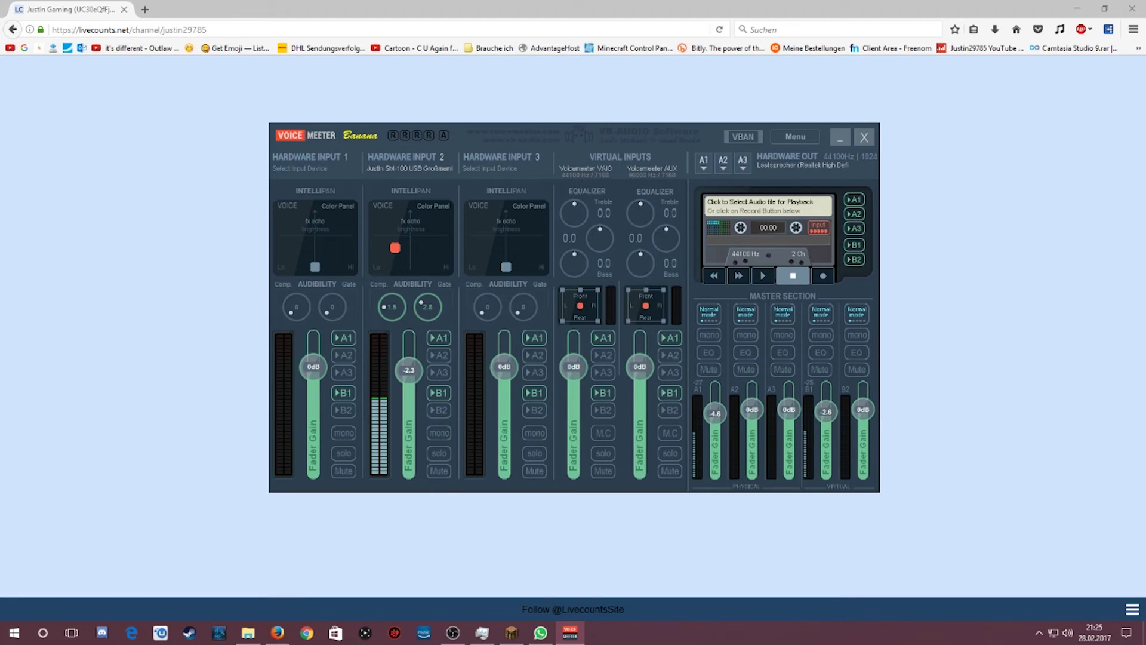
# Bring the OBS window onto this screen and open, then close, Task Manager
pyautogui.moveTo(0, 105); pyautogui.dragTo(0, 298)
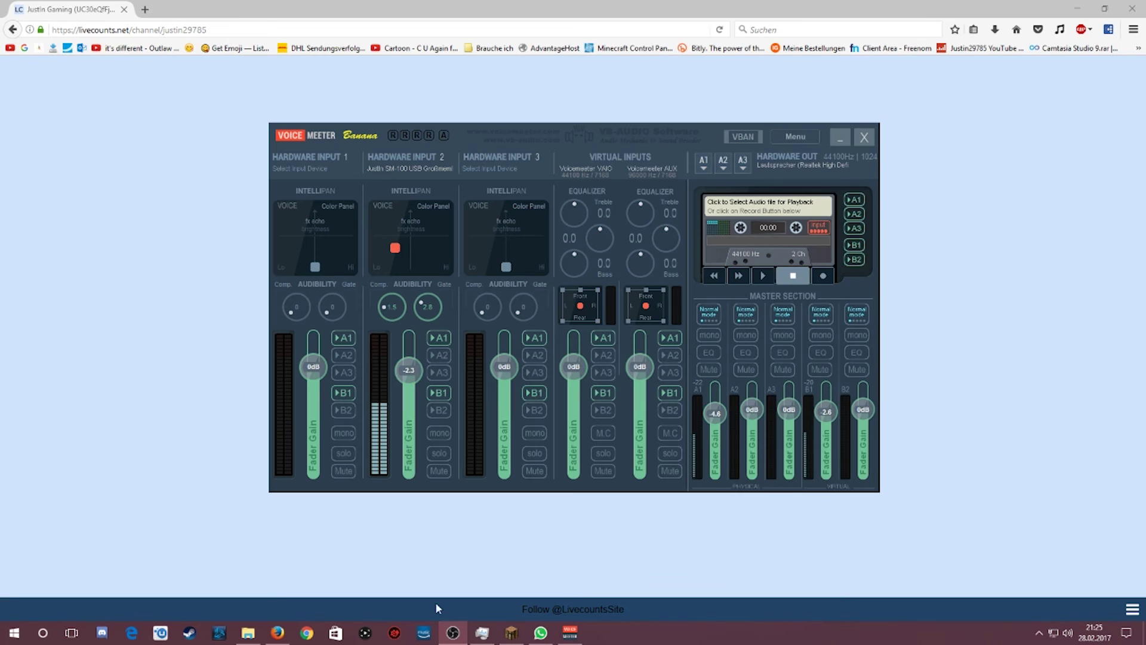
pyautogui.click(496, 638)
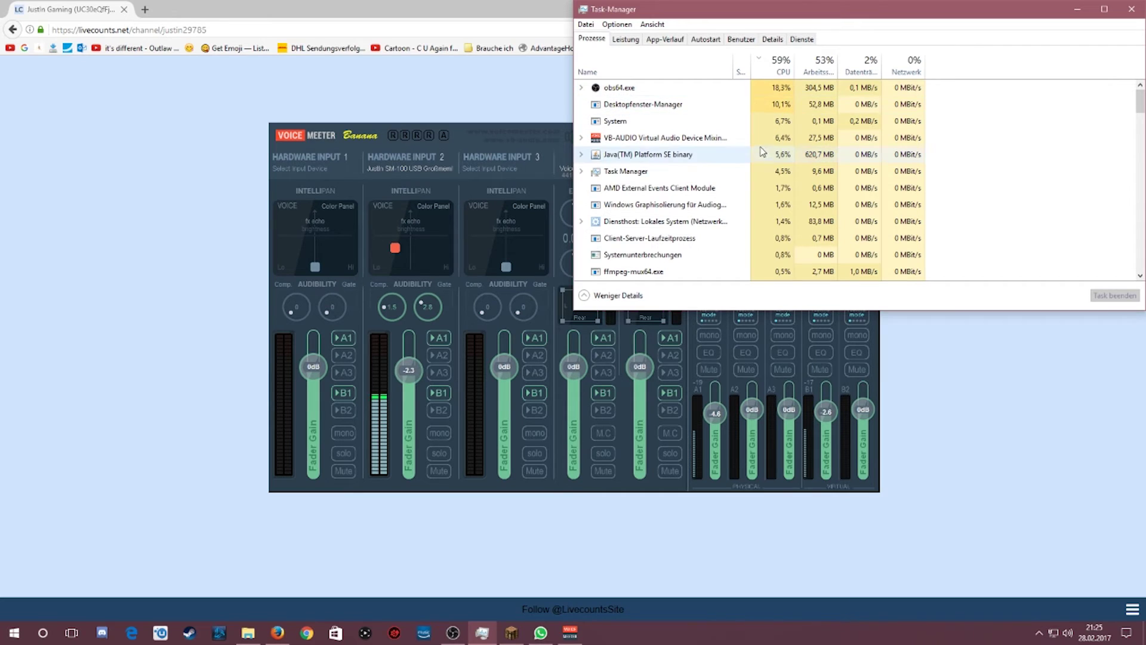
pyautogui.click(808, 249)
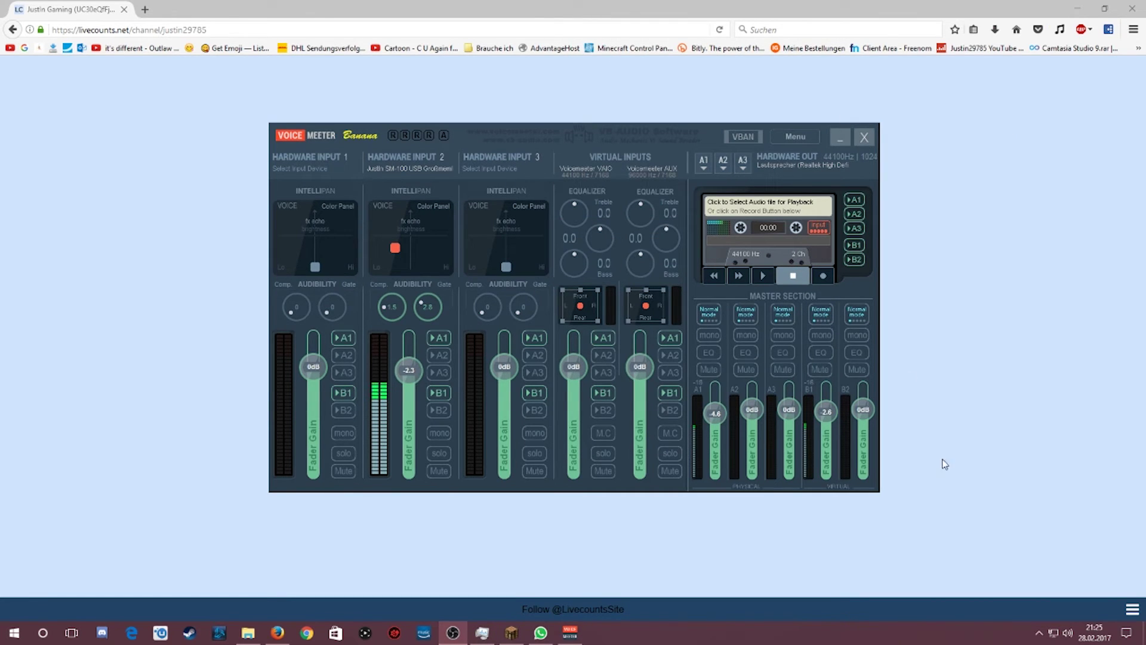
# Open Voicemeeter's tray icon options, then switch to the browser showing the subscriber count
pyautogui.click(1039, 632)
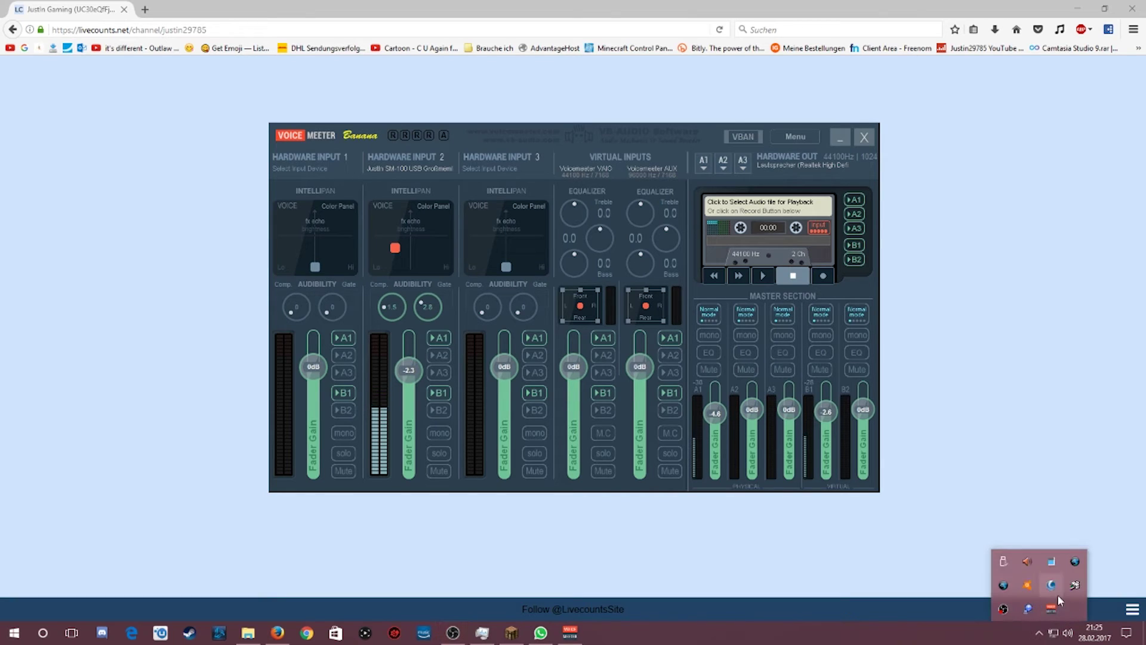
pyautogui.rightClick(1055, 606)
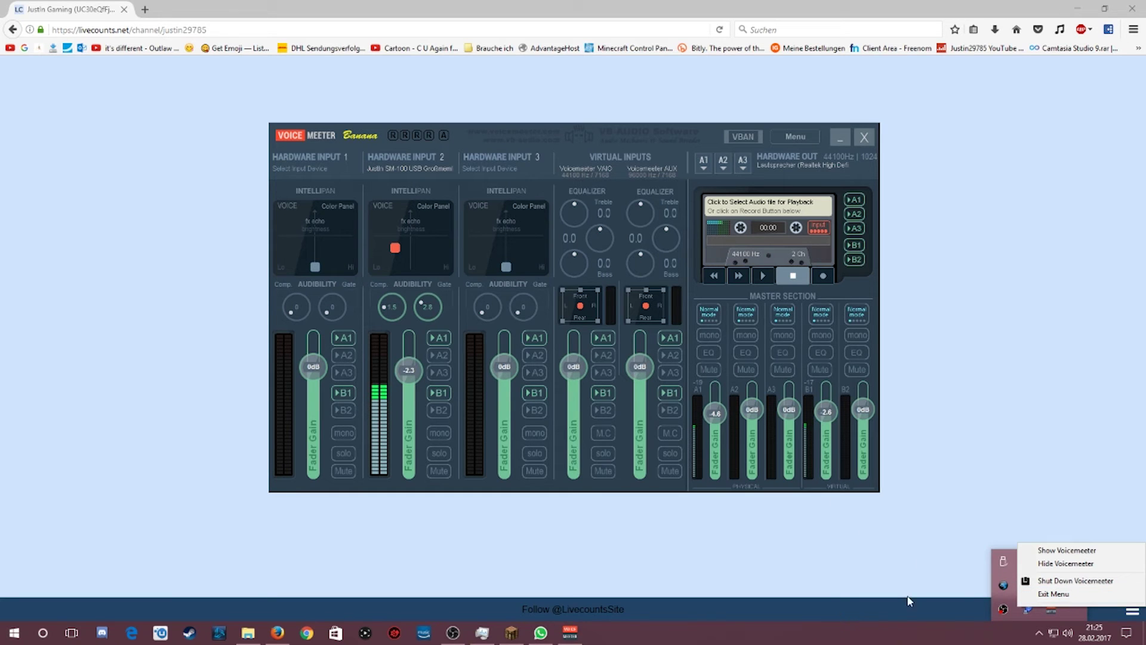
pyautogui.click(1070, 619)
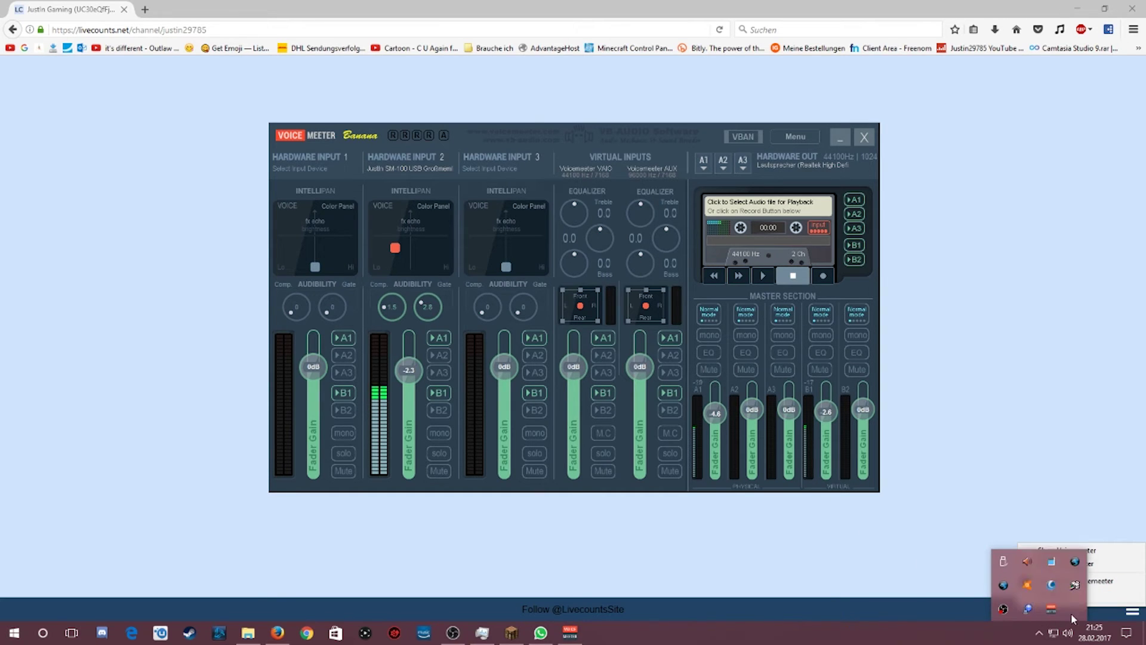
pyautogui.click(925, 610)
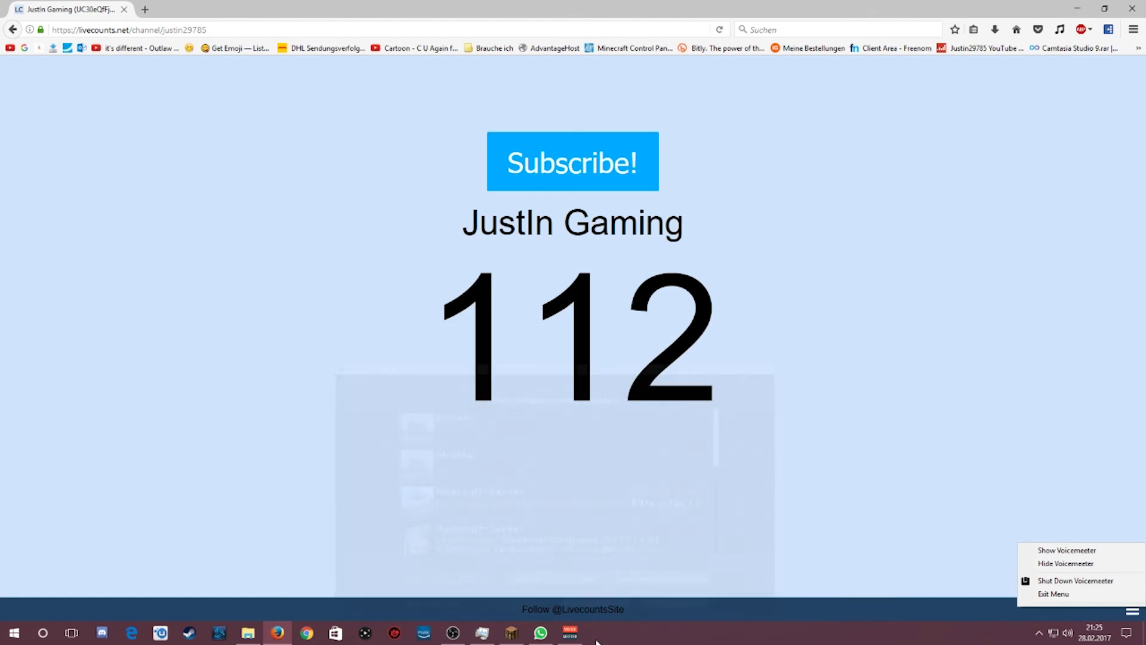
pyautogui.click(570, 633)
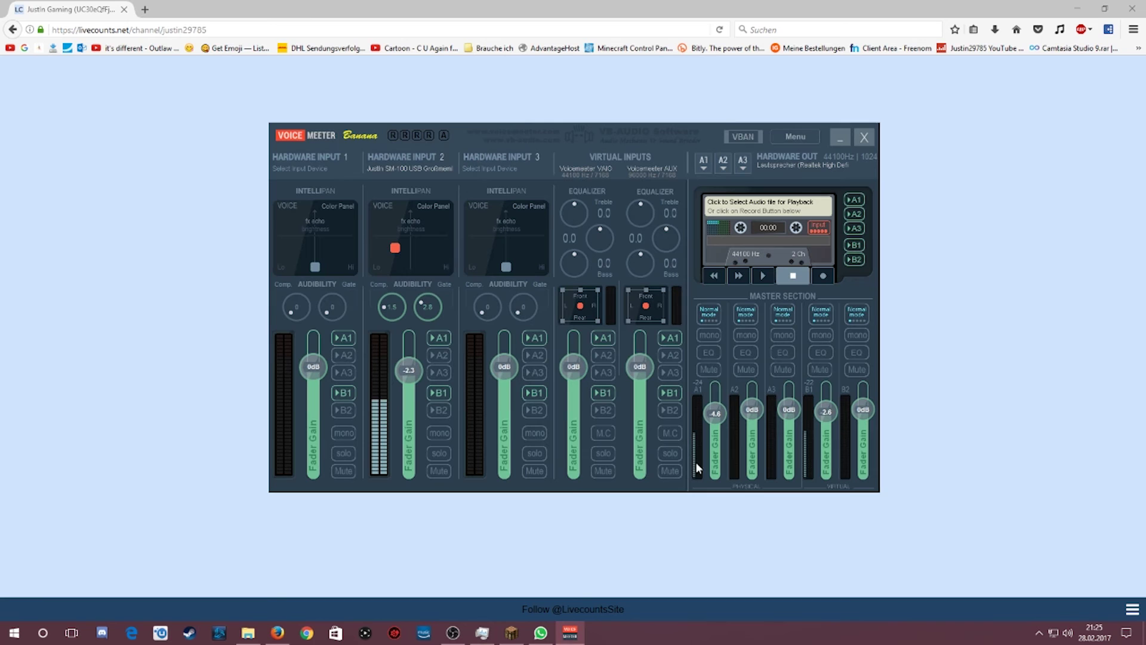
pyautogui.click(822, 351)
pyautogui.rightClick(827, 349)
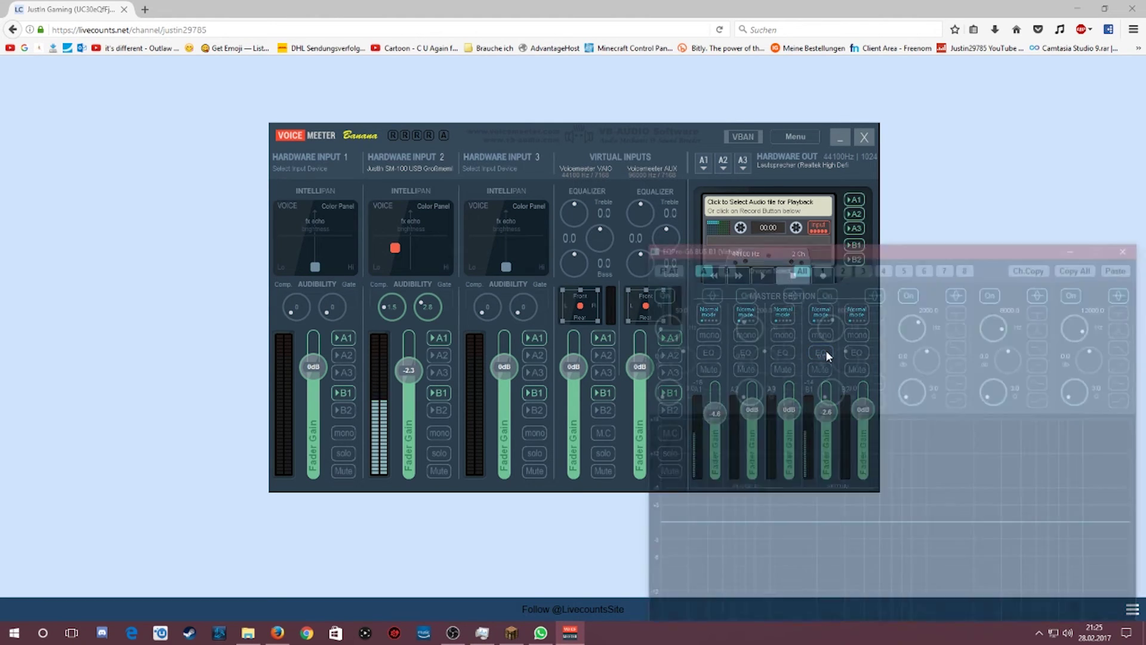
pyautogui.moveTo(859, 249); pyautogui.dragTo(493, 113)
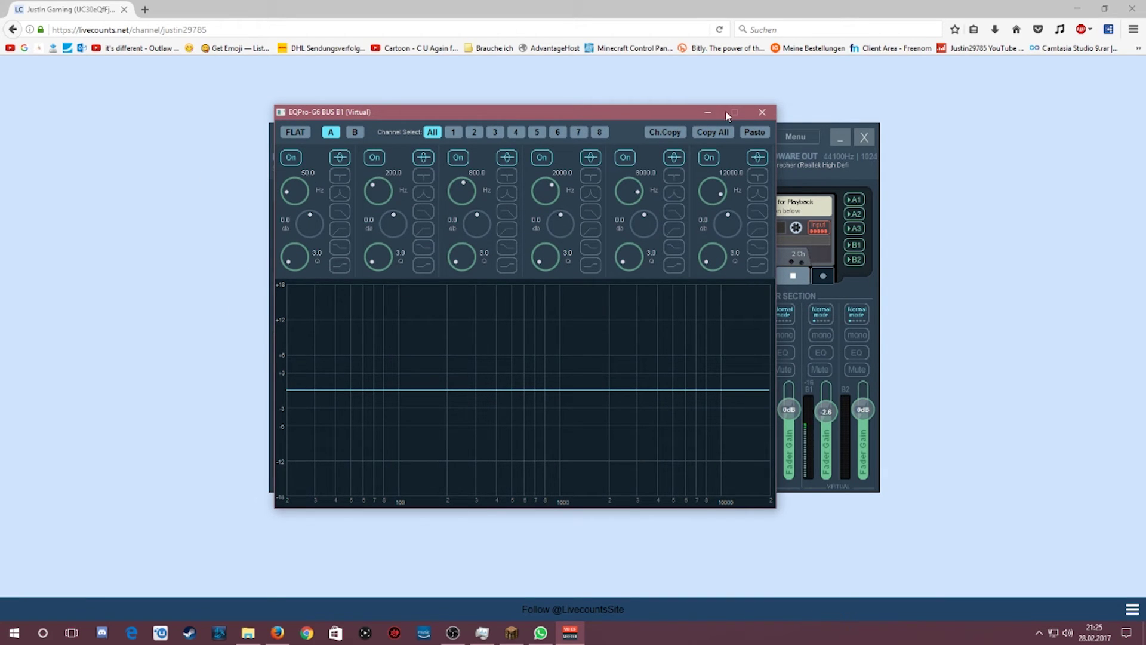
pyautogui.click(760, 112)
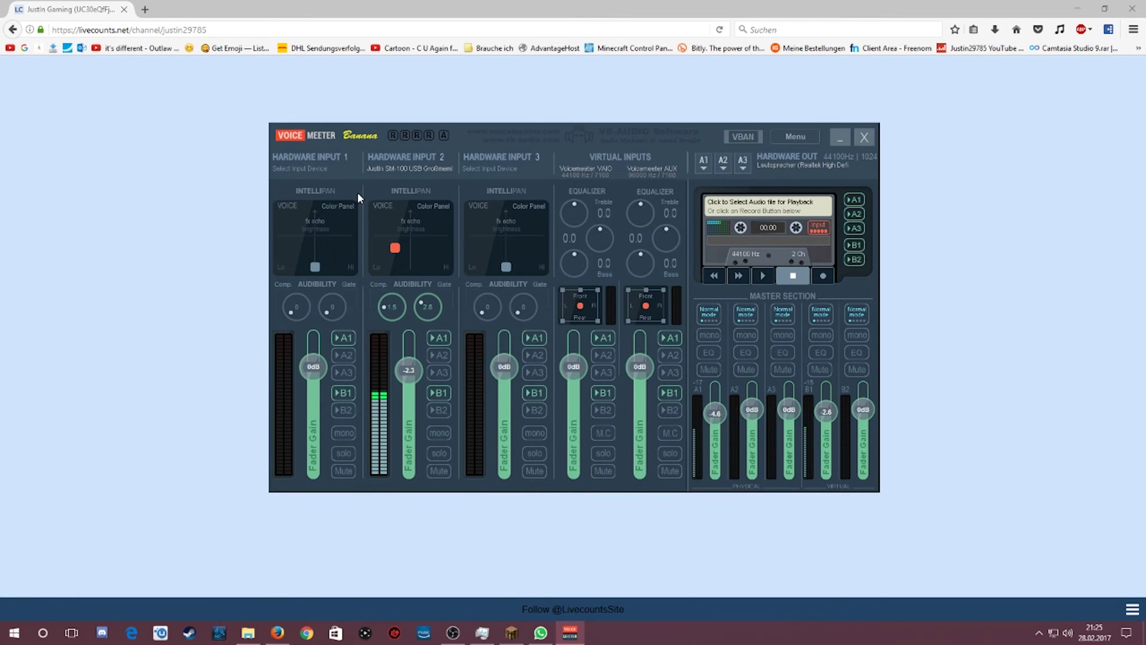
# Try Hardware Input 2's Intellipan modulation and 3D position modes, then return to the Voice colour panel
pyautogui.click(417, 252)
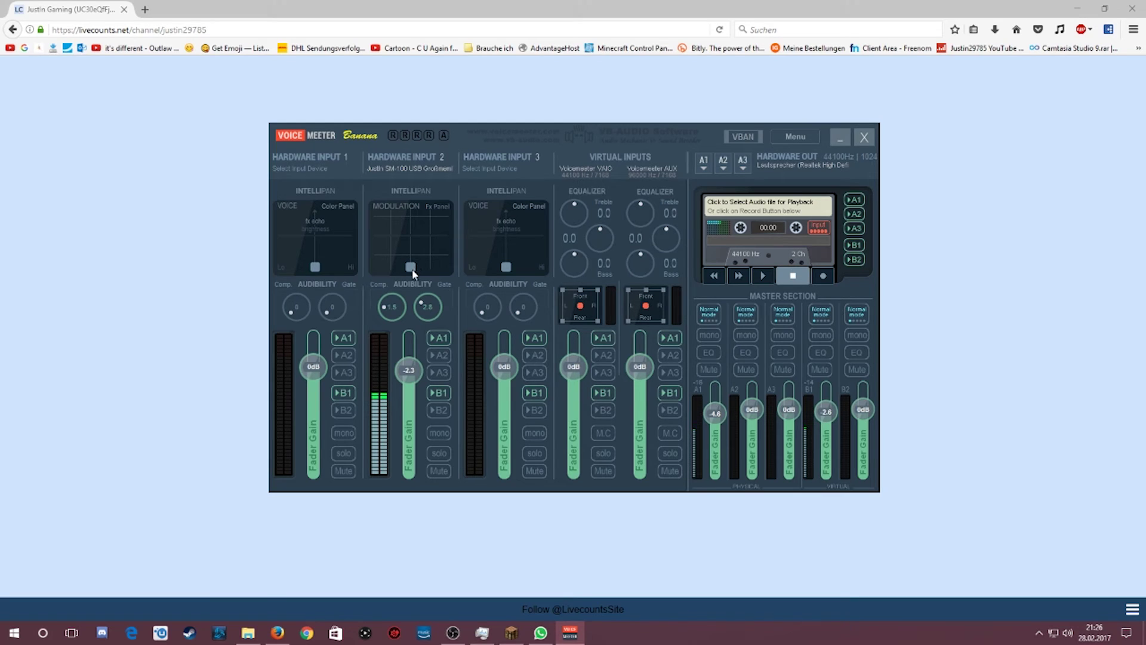
pyautogui.moveTo(387, 221); pyautogui.dragTo(410, 264)
pyautogui.rightClick(418, 246)
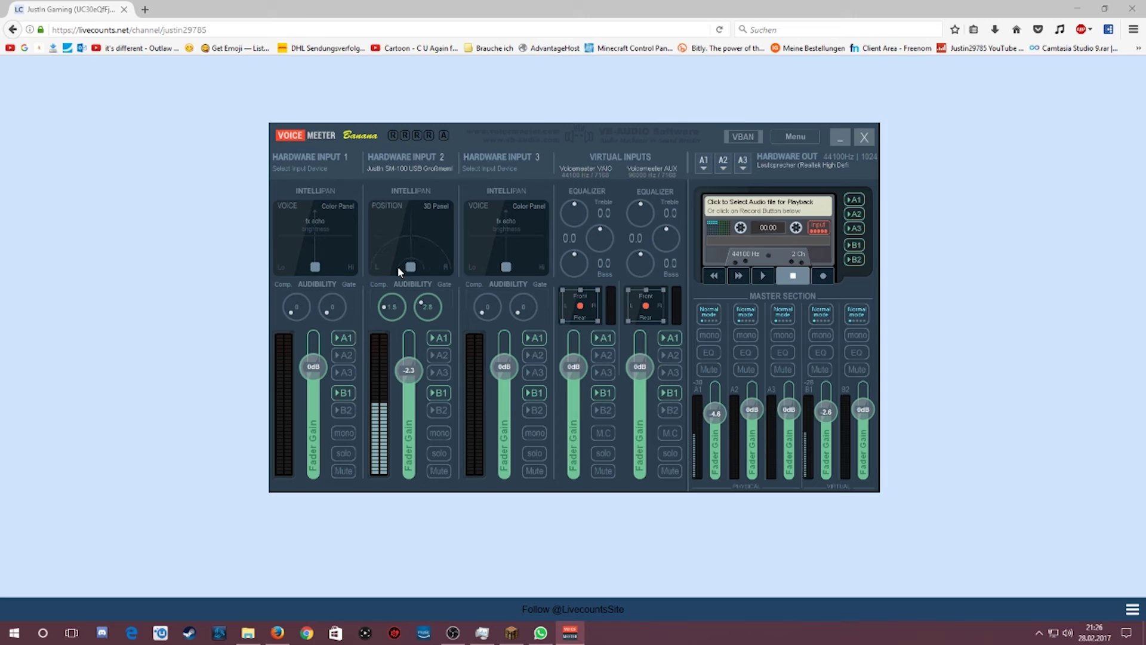
pyautogui.moveTo(409, 267)
pyautogui.mouseDown()
pyautogui.moveTo(337, 216)
pyautogui.moveTo(467, 226)
pyautogui.moveTo(480, 205)
pyautogui.moveTo(409, 258)
pyautogui.moveTo(416, 264)
pyautogui.moveTo(386, 225)
pyautogui.moveTo(399, 247)
pyautogui.moveTo(449, 192)
pyautogui.moveTo(410, 219)
pyautogui.moveTo(410, 268)
pyautogui.mouseUp()
pyautogui.rightClick(428, 237)
# Load YouTube.xml from Documents, moving Hardware Input 2's voice point back left of centre
pyautogui.click(796, 142)
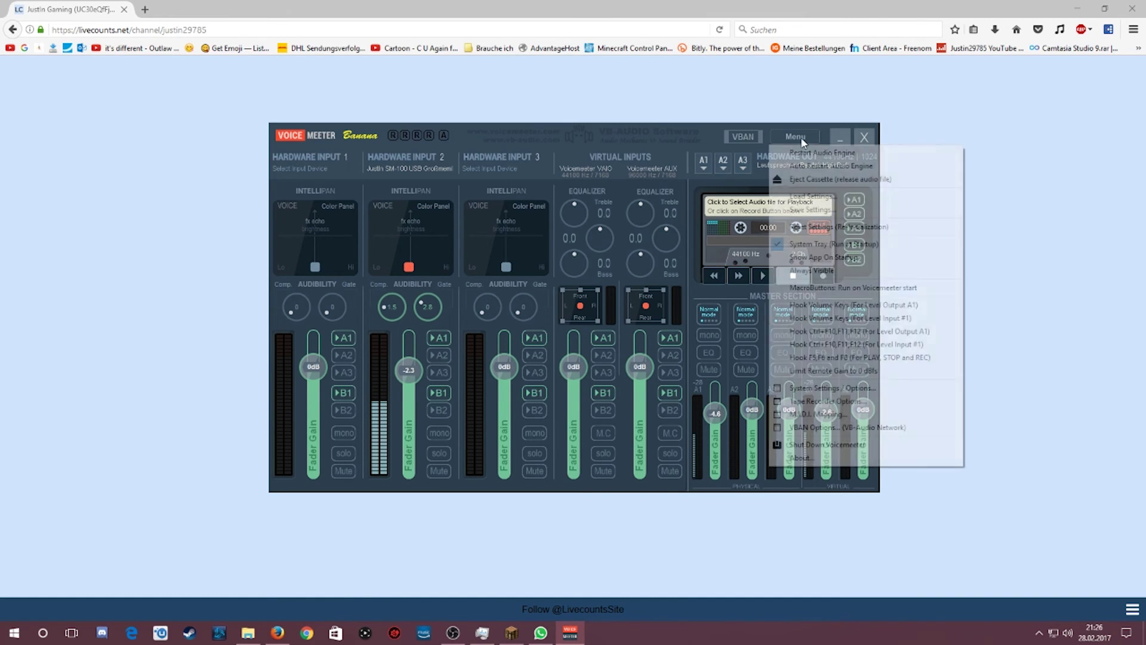
pyautogui.click(815, 197)
pyautogui.scroll(-3, 477, 334)
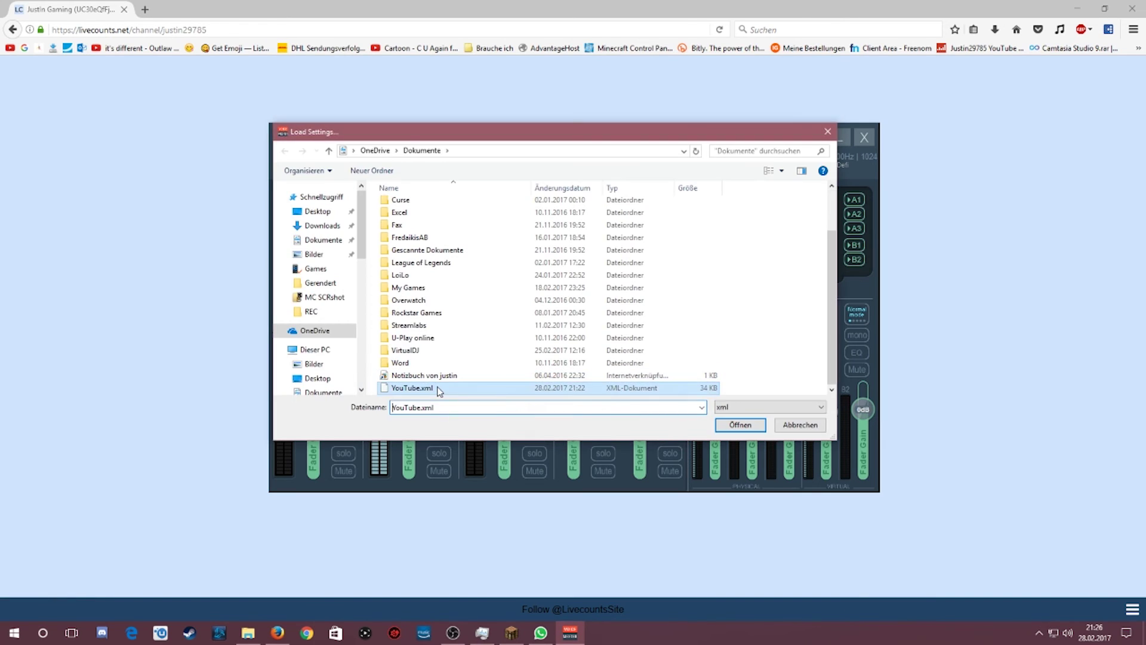
pyautogui.doubleClick(417, 376)
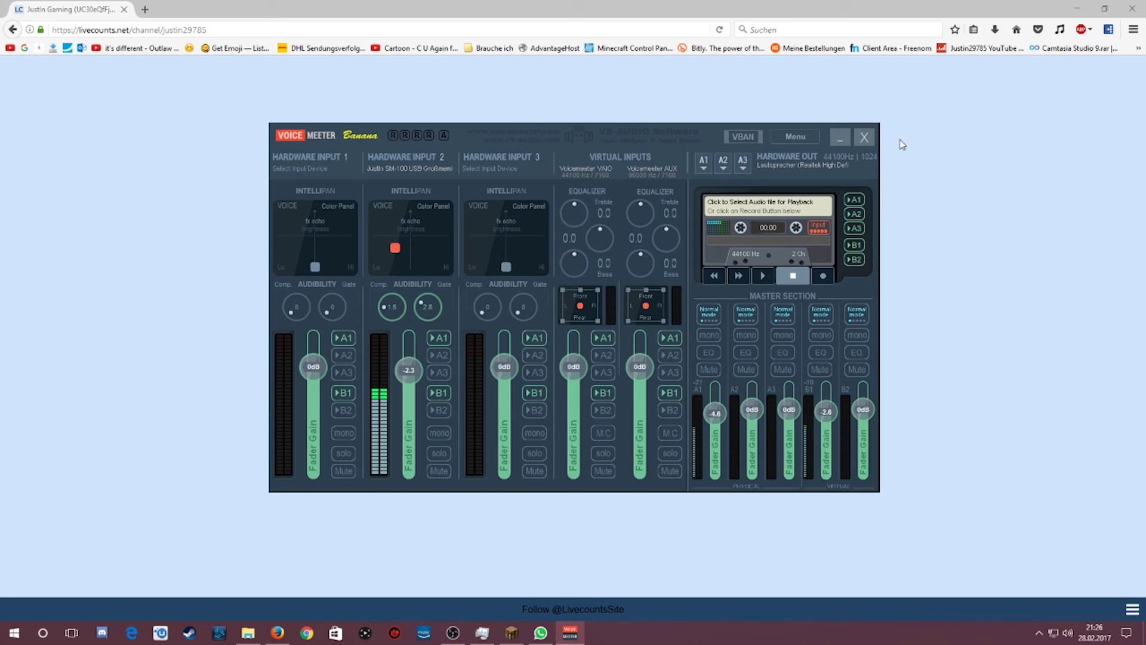
pyautogui.click(796, 138)
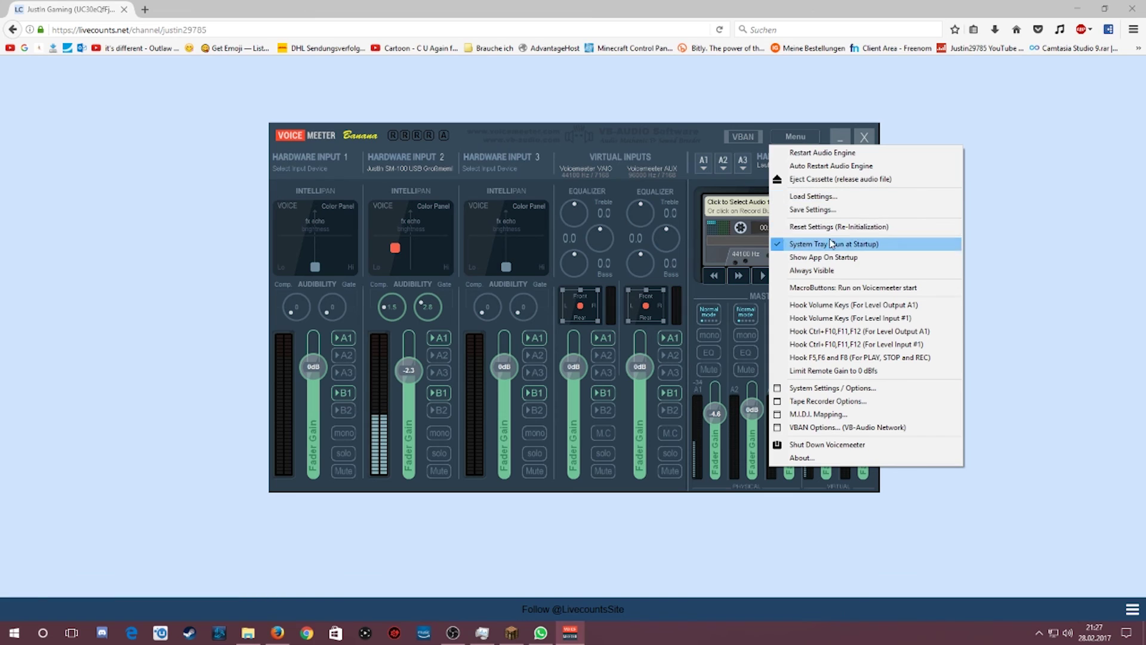
pyautogui.click(677, 135)
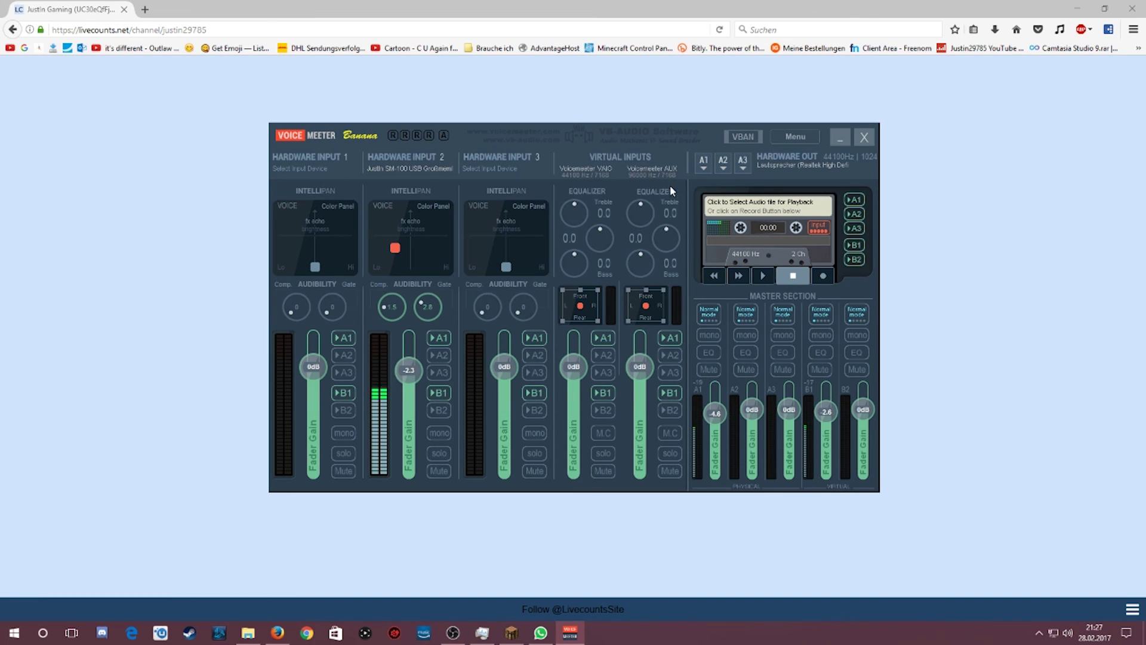
pyautogui.click(1038, 633)
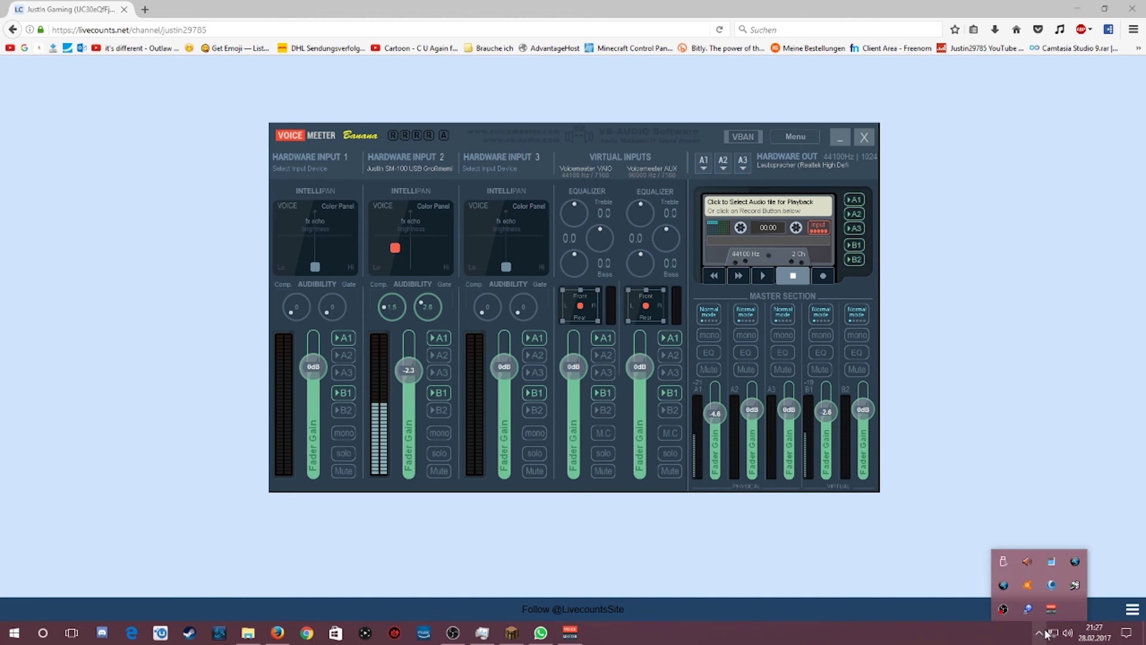
pyautogui.click(556, 488)
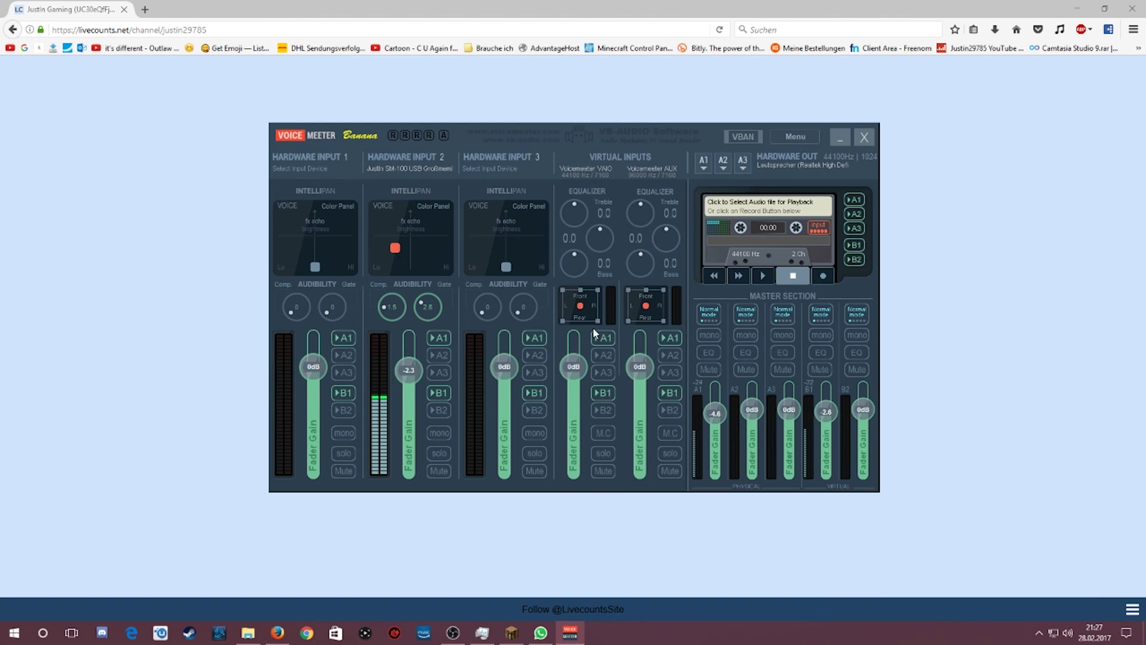